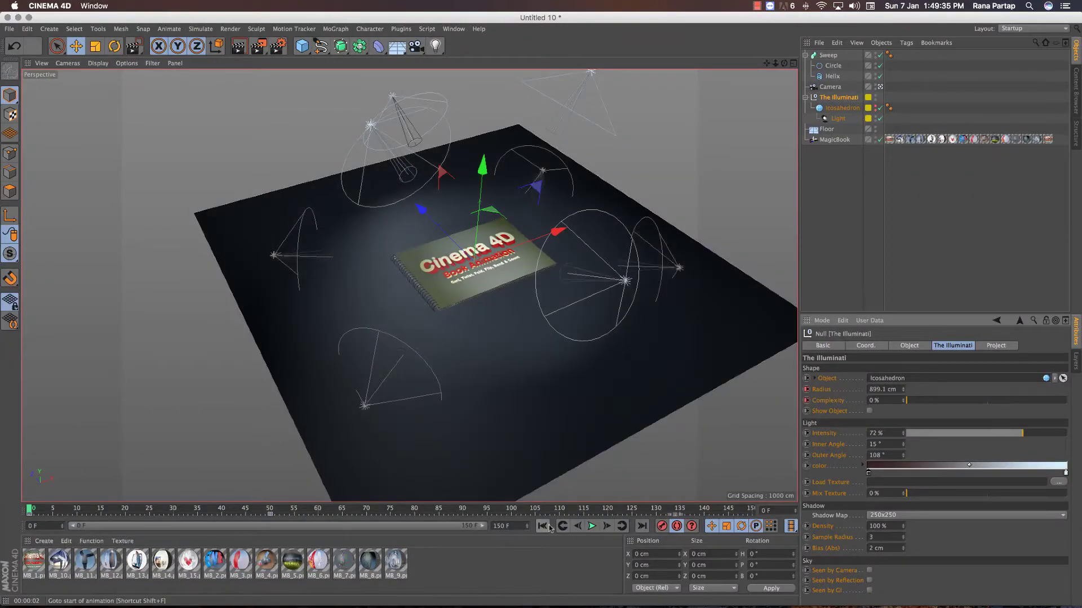
- Stop playback, render the viewport, and scrub back to around frame 65-70 where the book opens
click(591, 527)
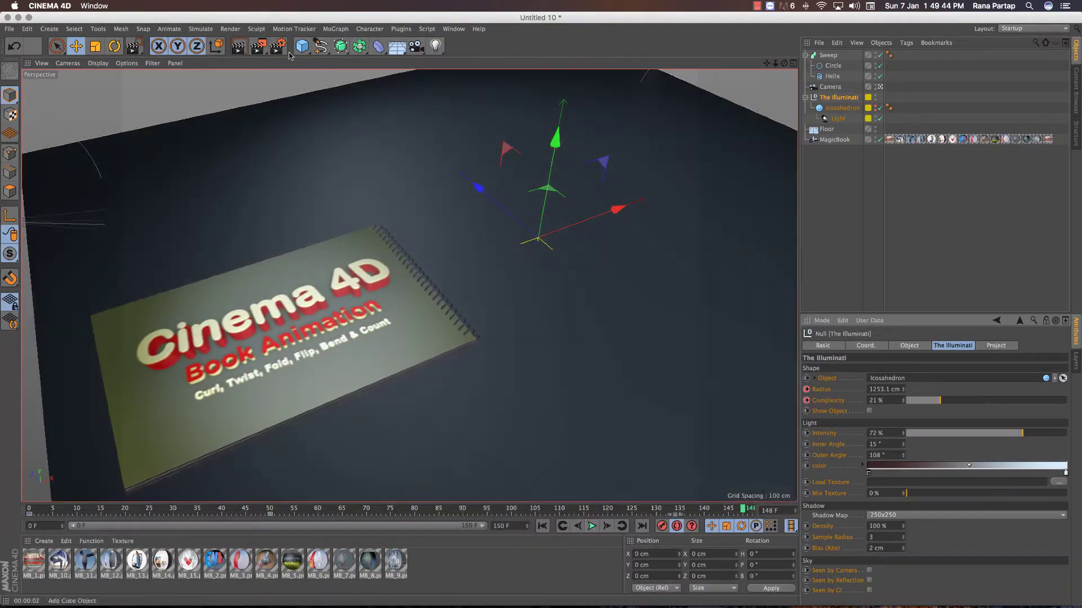
key(ctrl+r)
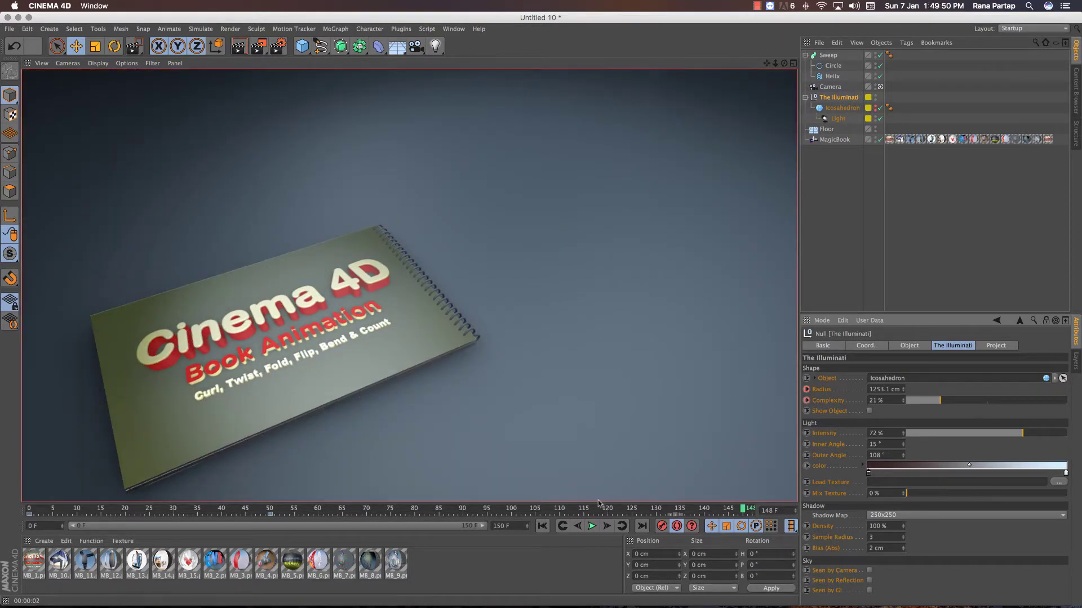
mouse_move(720, 511)
mouse_down()
mouse_move(342, 509)
mouse_move(368, 508)
mouse_up()
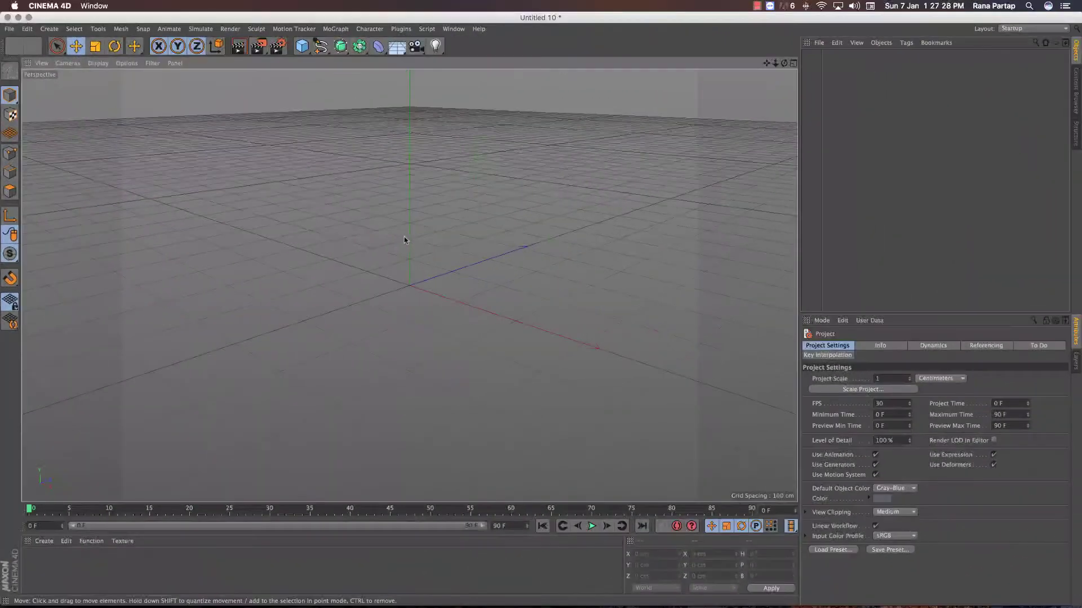
- Add a MagicBook from the Plugins menu and change its Width from 400 to 600
click(402, 28)
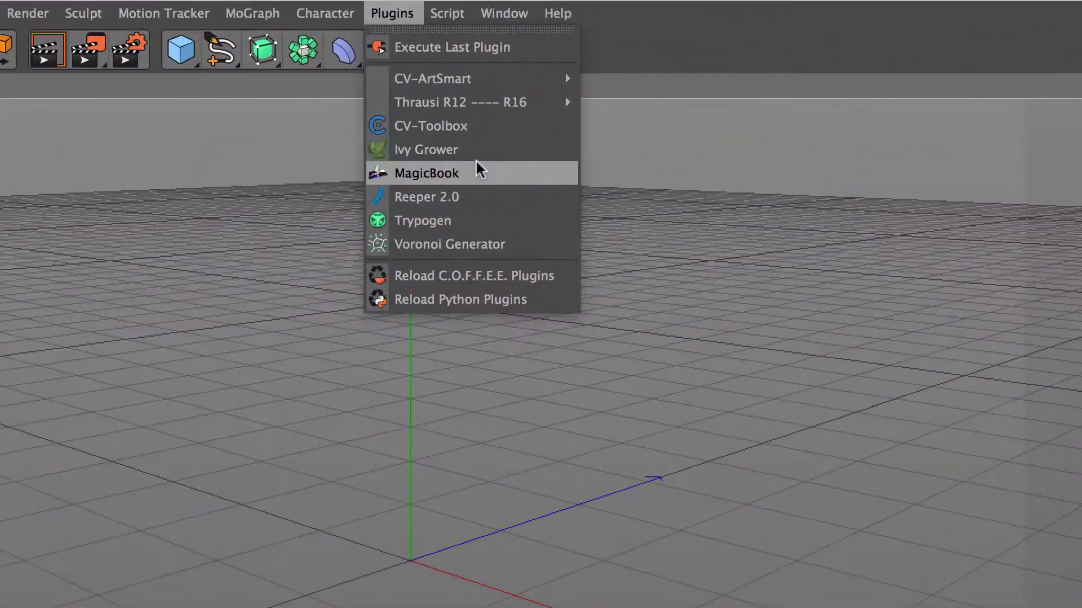
click(477, 176)
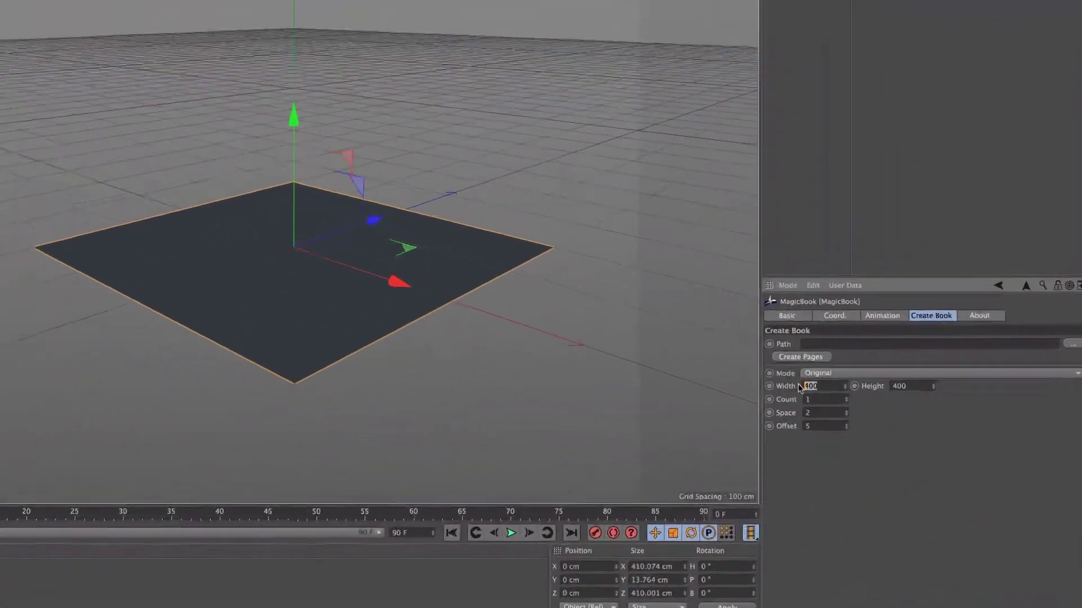
double_click(836, 404)
text(600)
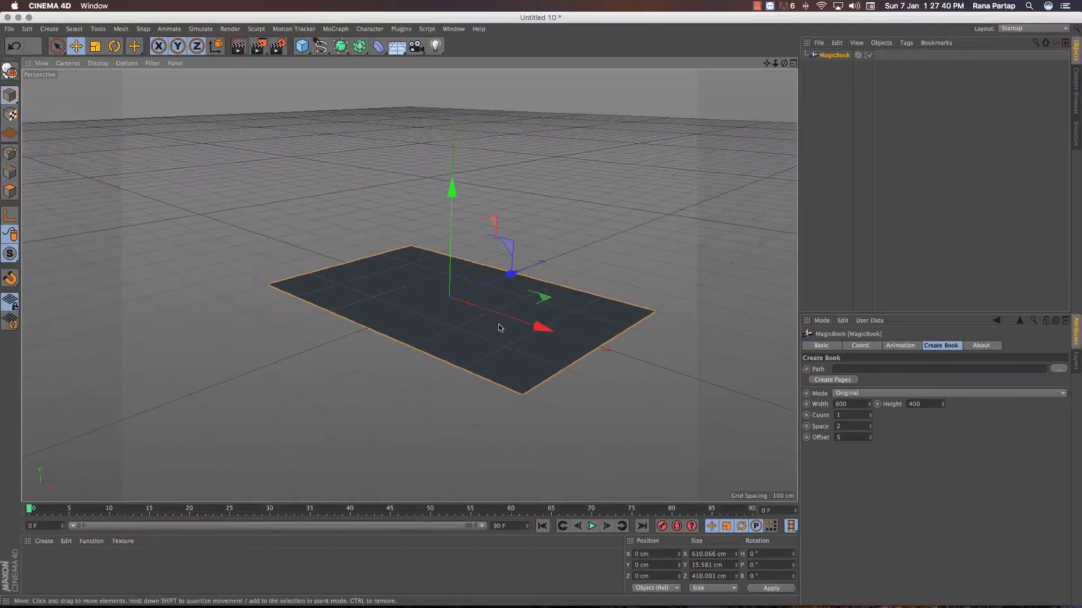
alt+drag(498, 327, 546, 270)
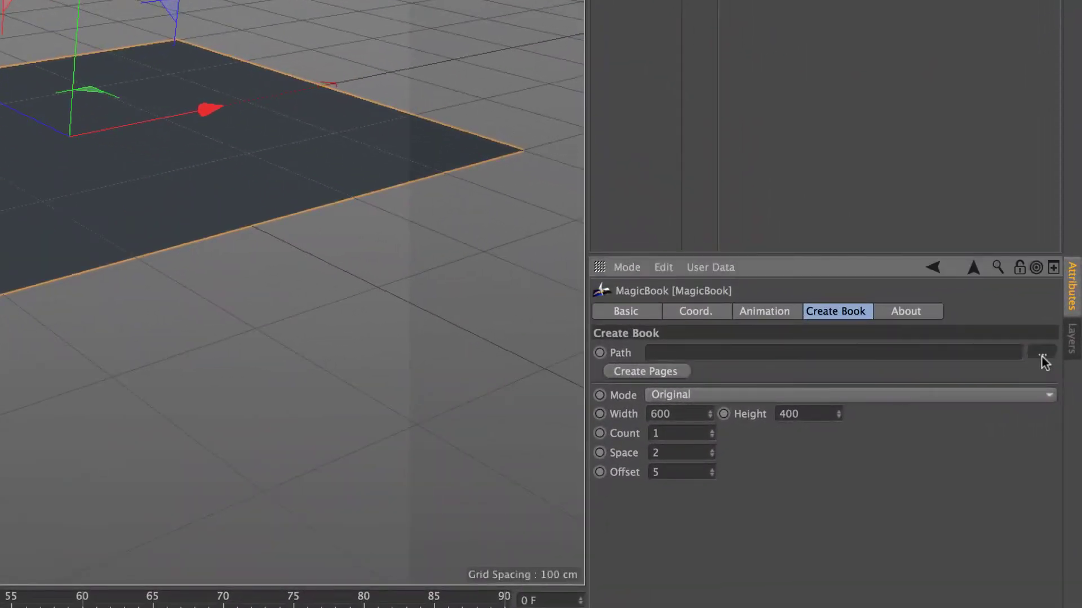
- Choose the Desktop's Images folder as the MagicBook Path
click(1042, 357)
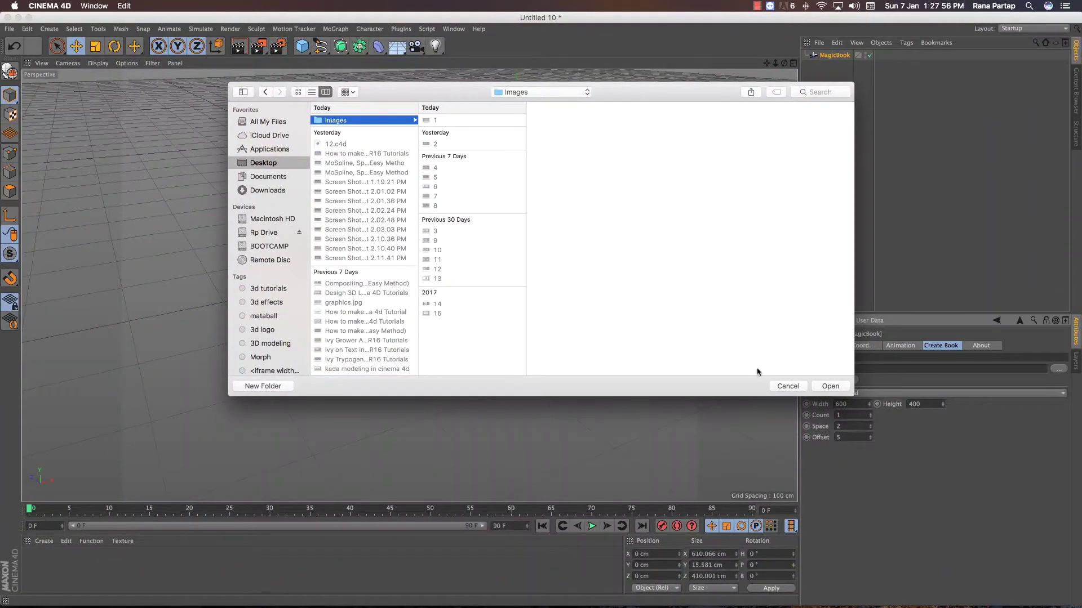
click(830, 387)
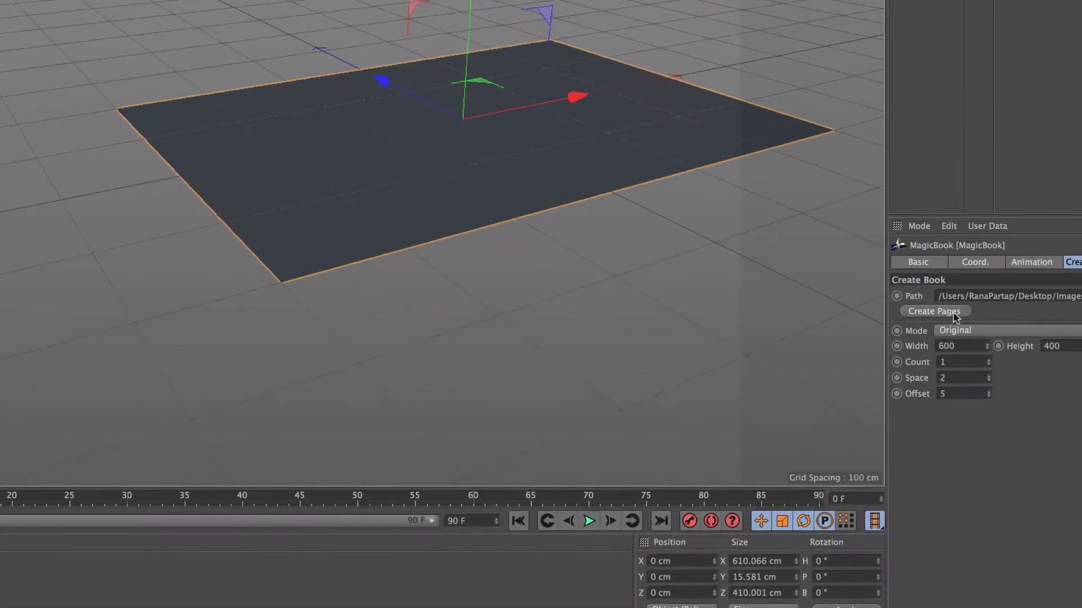
- Create the pages from the images, raise Count from 7 to 8, and check a page's texture tag
click(846, 382)
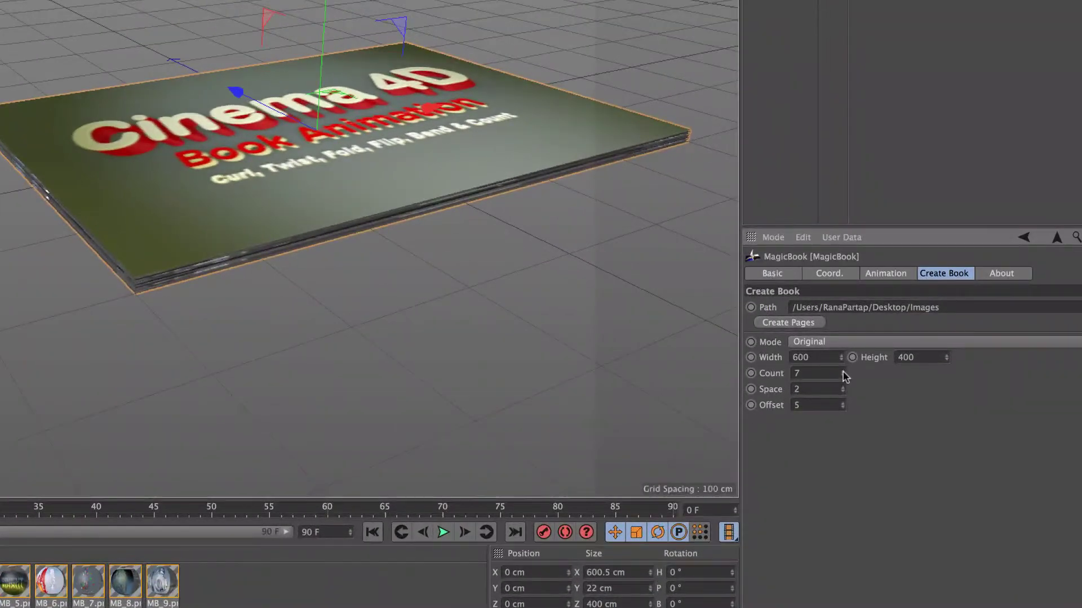
click(844, 372)
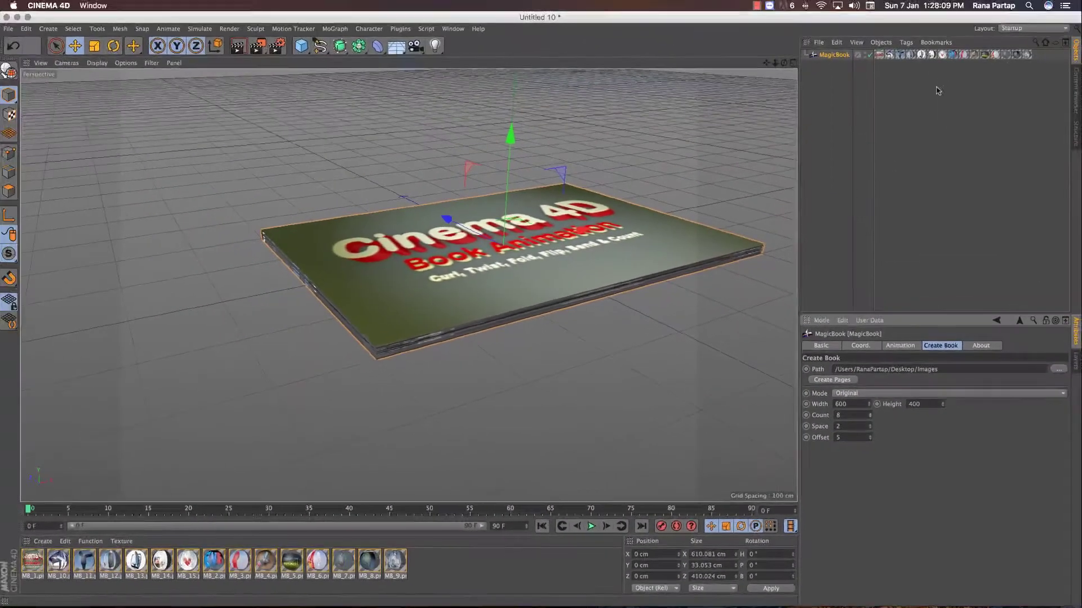
click(1026, 57)
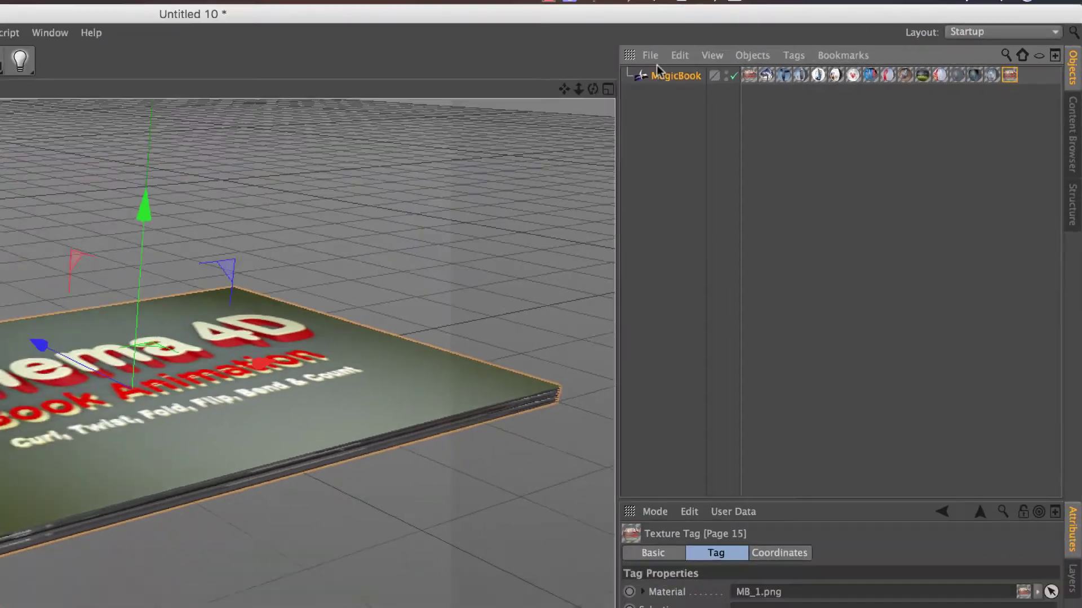
click(834, 56)
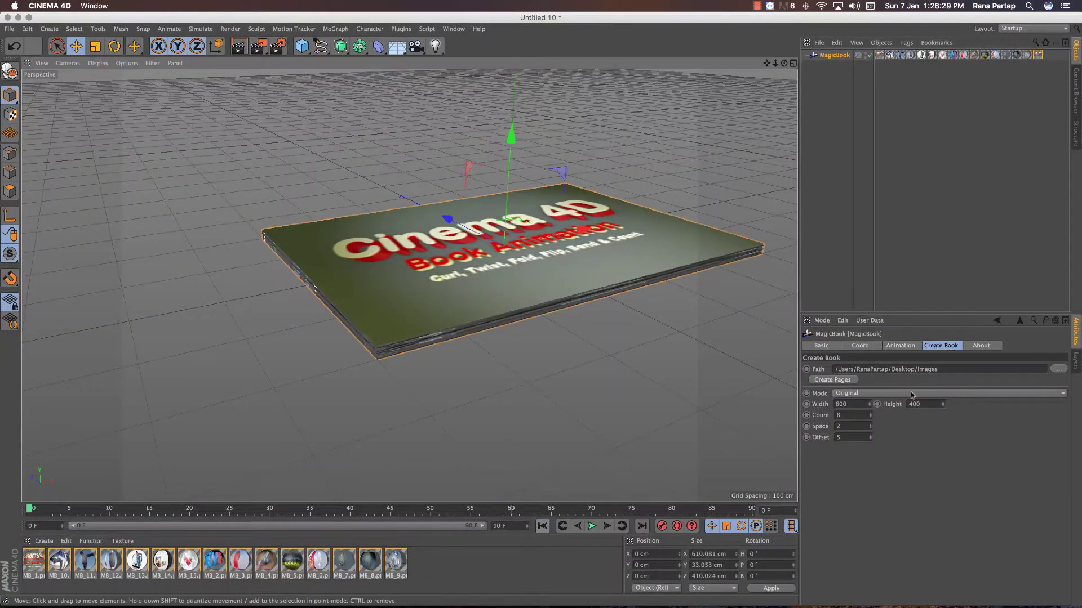
- Keyframe Pages at 0% on frame 0 and 100% on frame 90, then return to the start
click(901, 346)
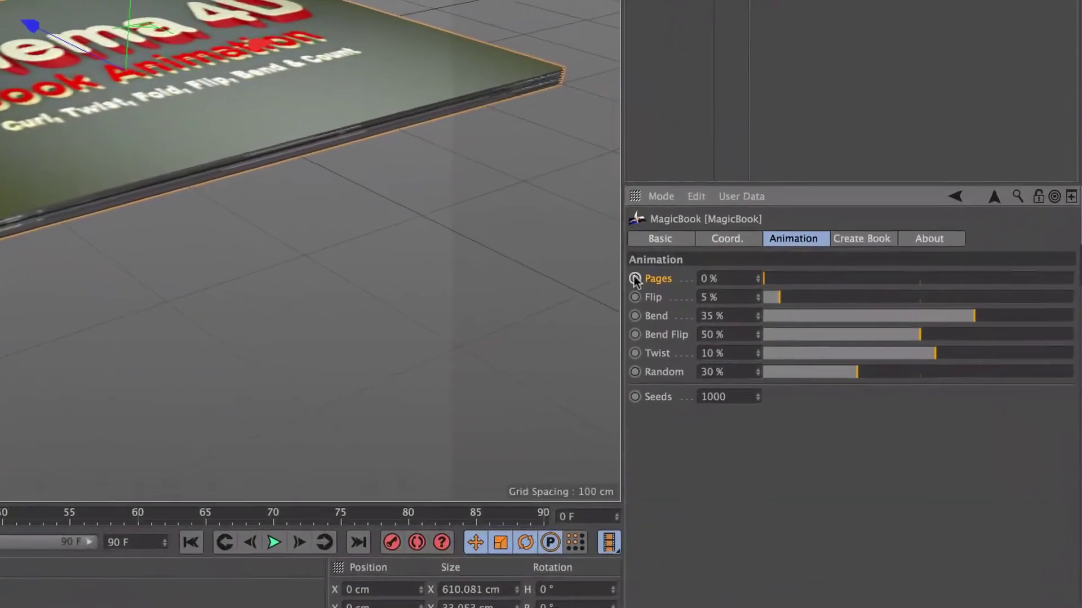
click(635, 279)
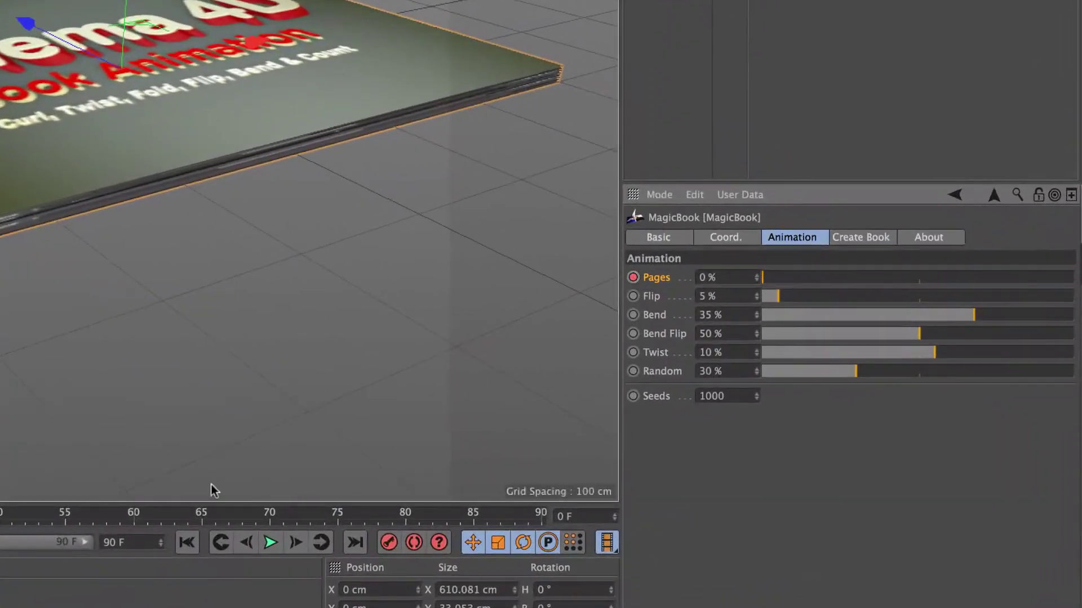
drag(430, 519, 580, 520)
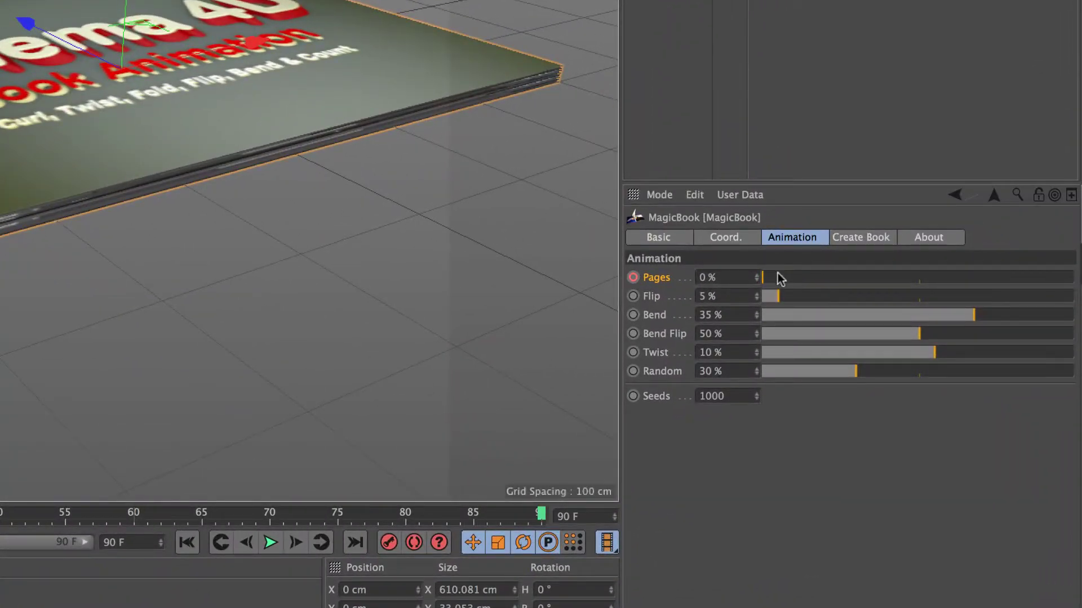
drag(780, 279, 1072, 285)
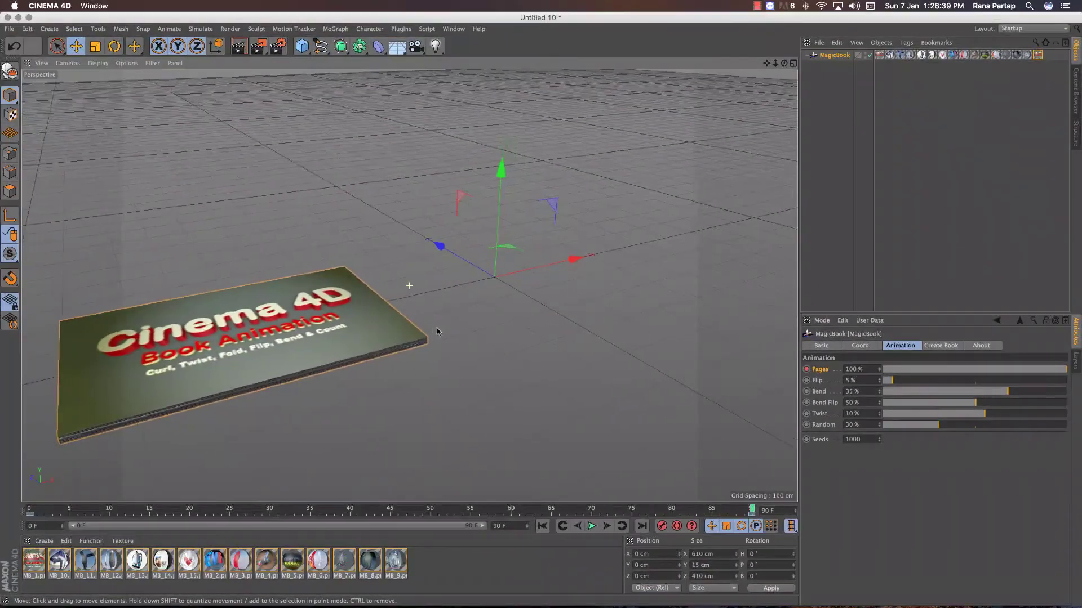
click(576, 527)
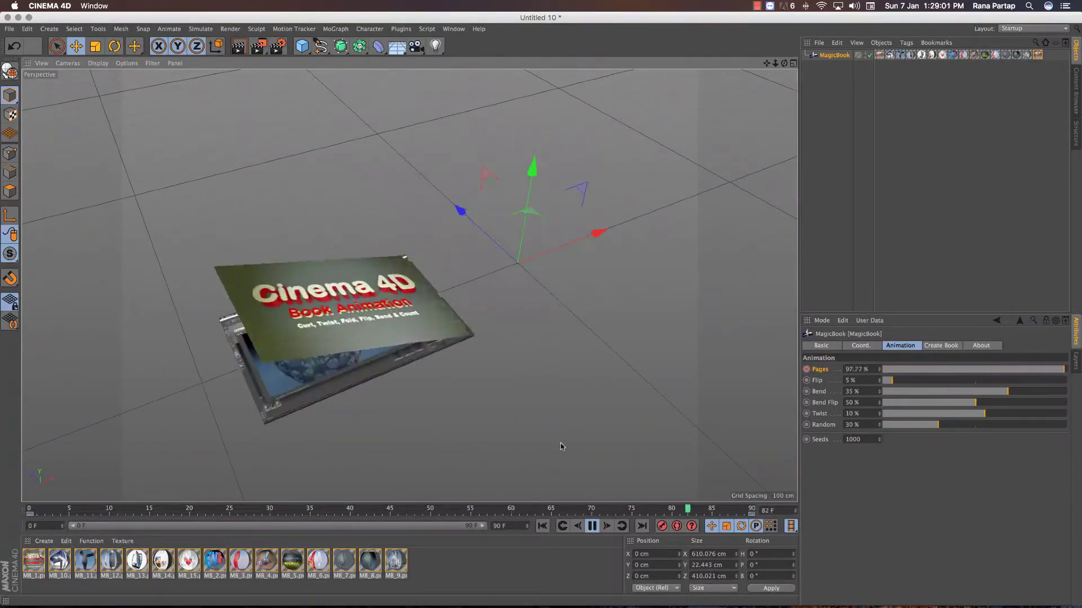
- Stop playback and reposition the Pages keyframes at frames 0 and 90
click(590, 525)
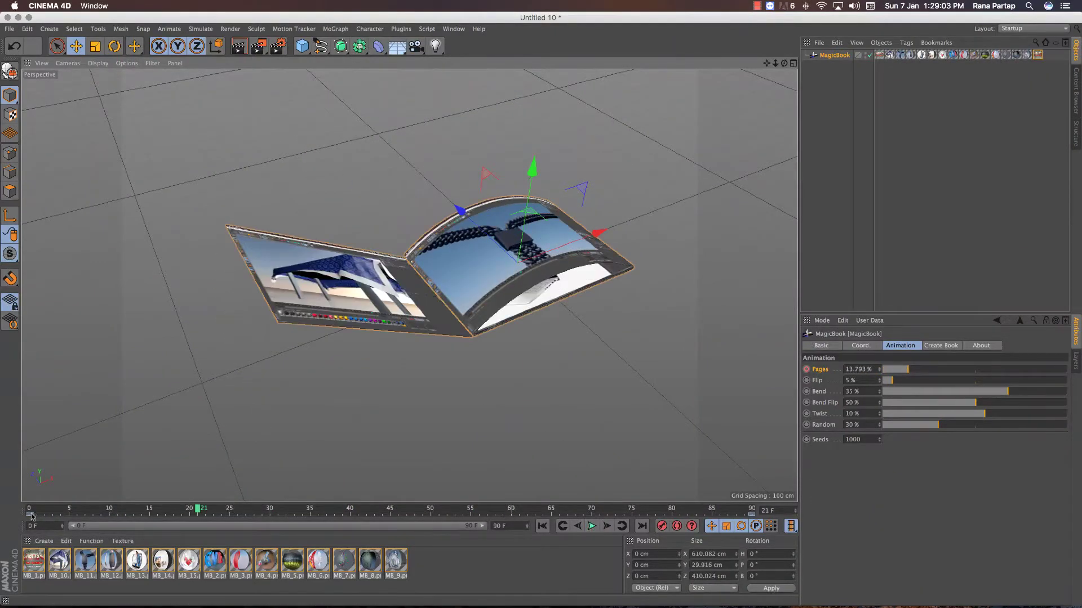
drag(31, 515, 430, 514)
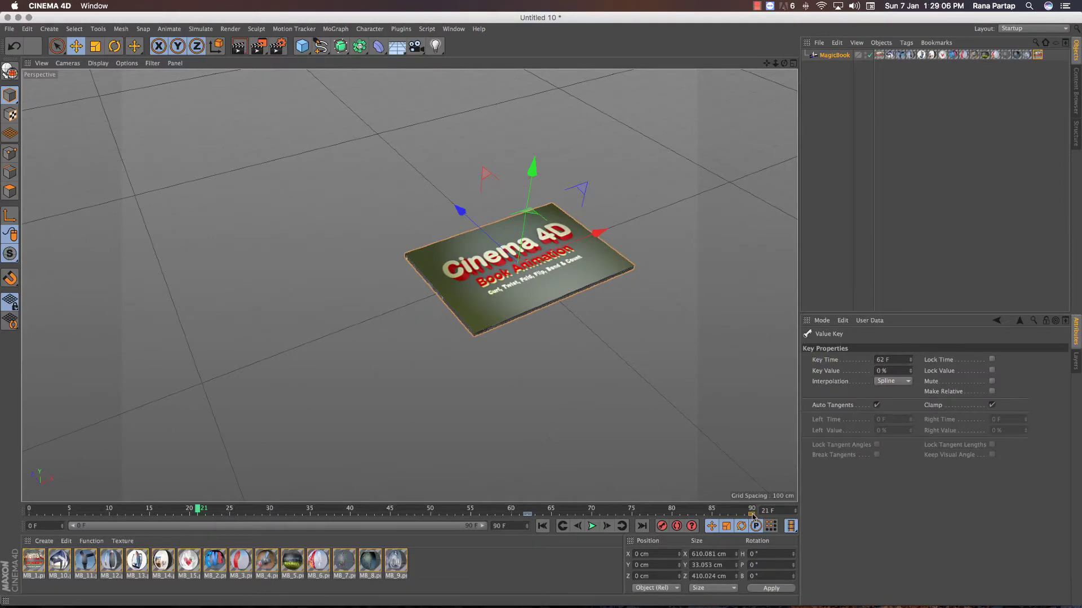
drag(752, 517, 29, 514)
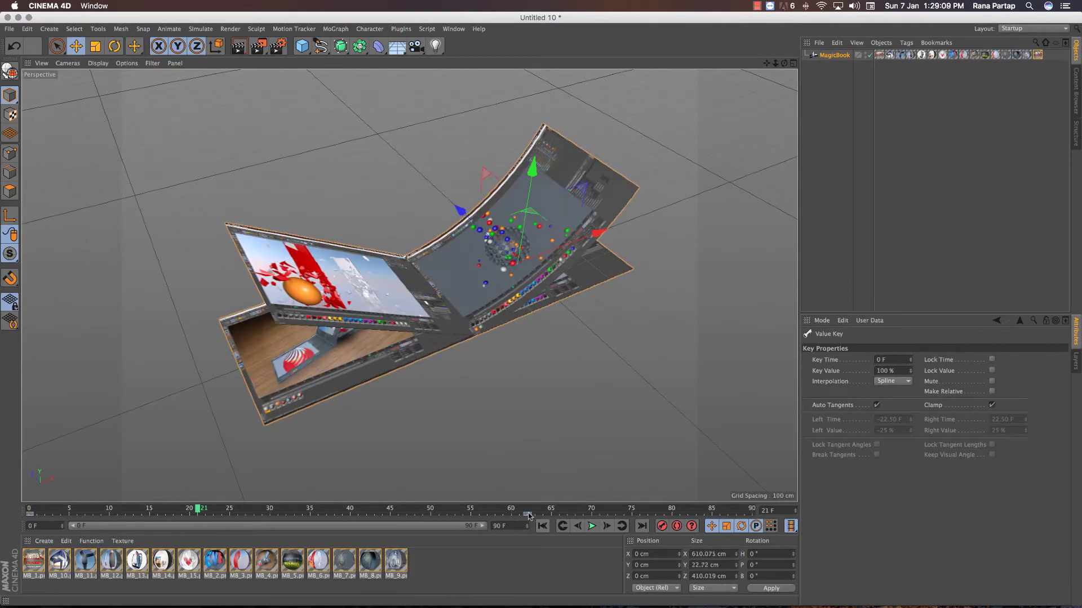
drag(528, 515, 752, 515)
- Play the flipping animation from the start, then stop and scrub back to frame 32
click(542, 526)
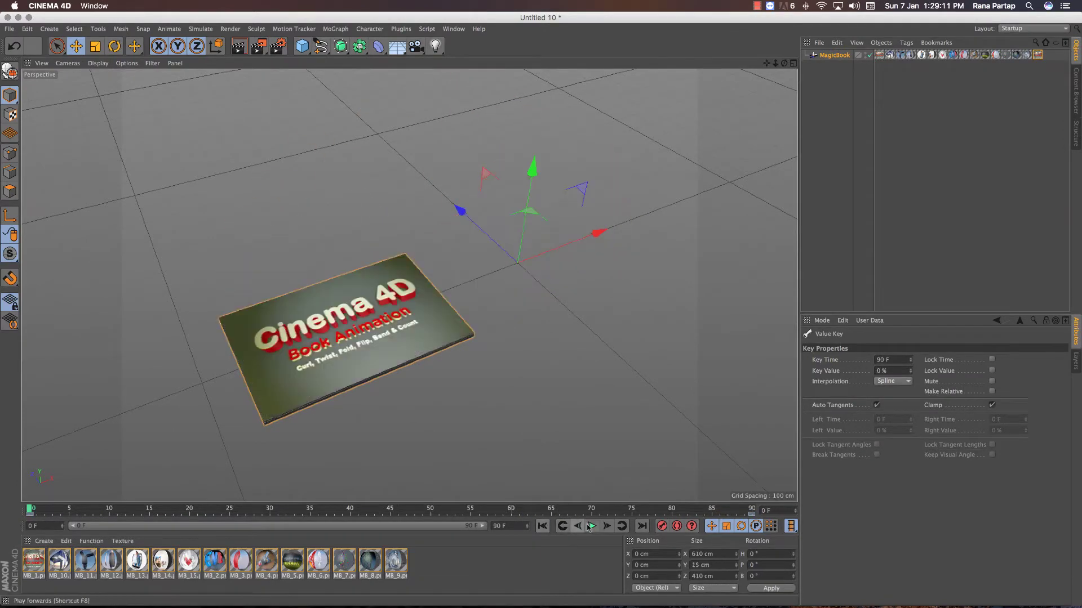
click(591, 526)
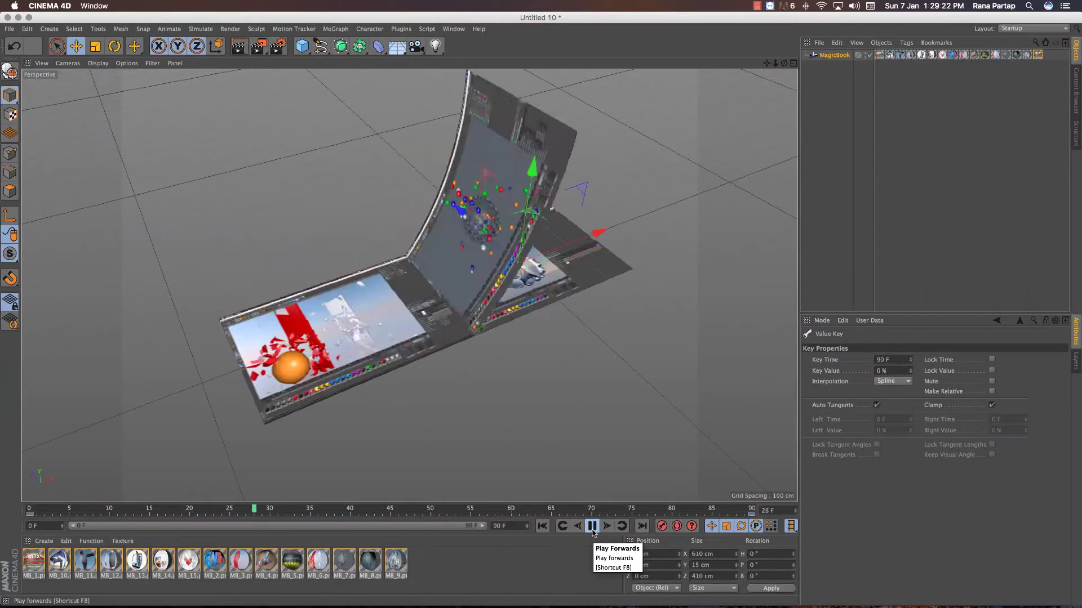
click(592, 527)
click(591, 527)
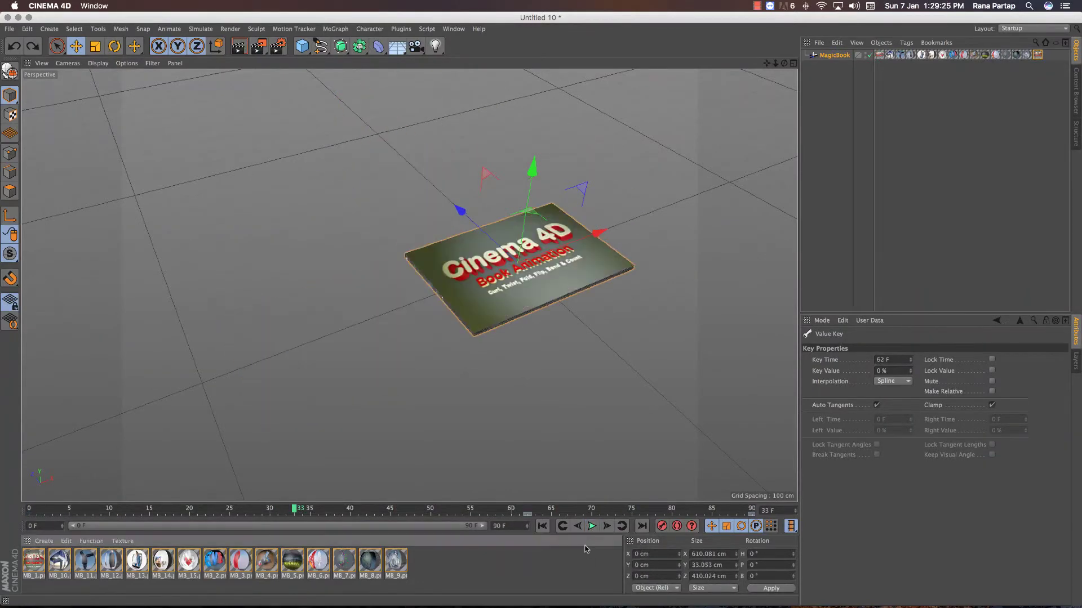
click(542, 526)
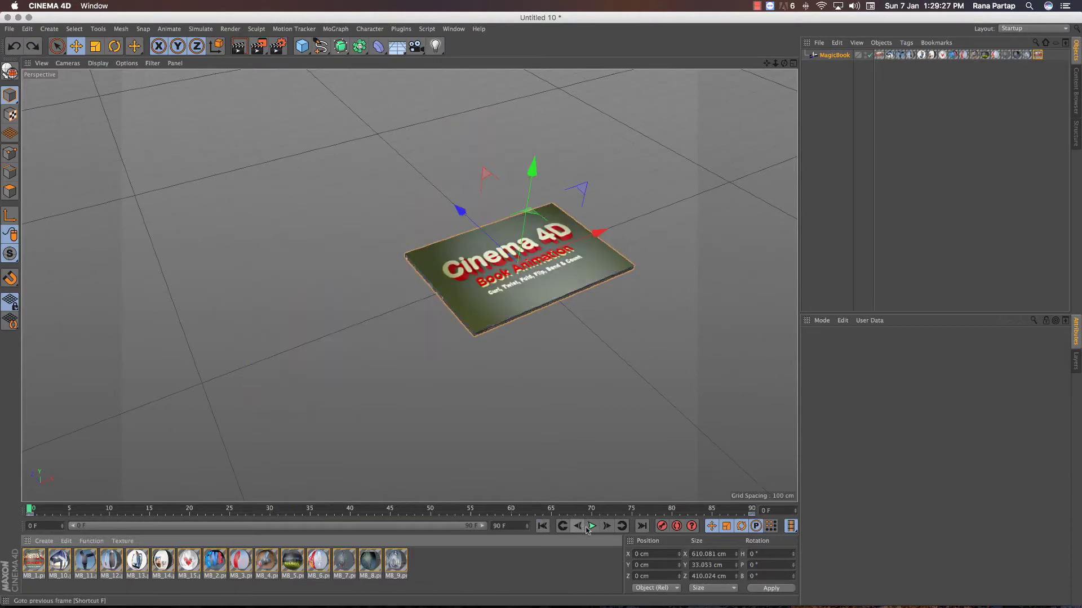
click(591, 526)
click(590, 527)
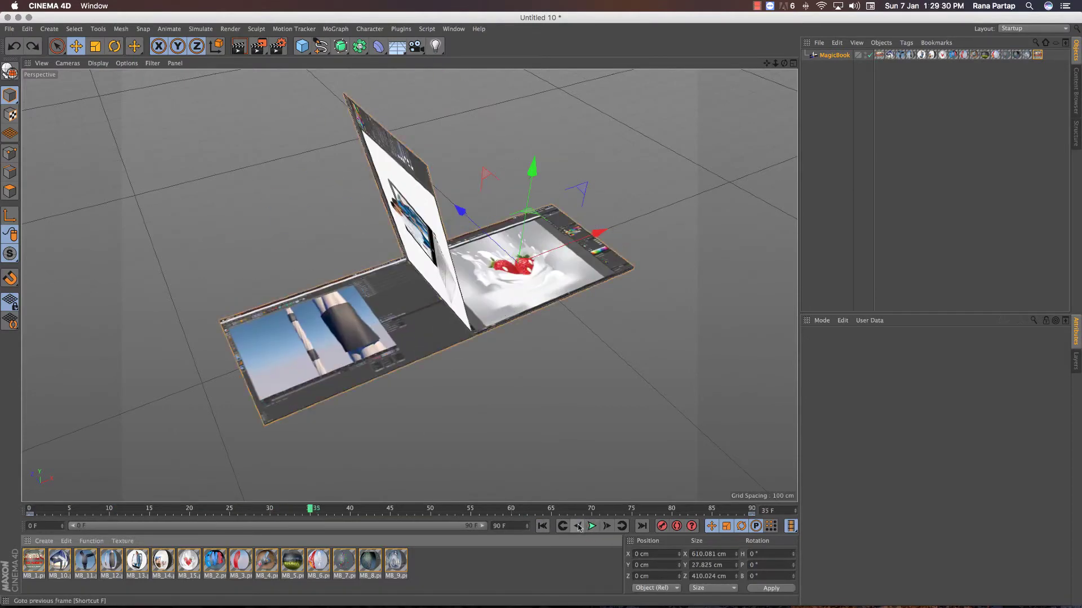
drag(308, 510, 286, 509)
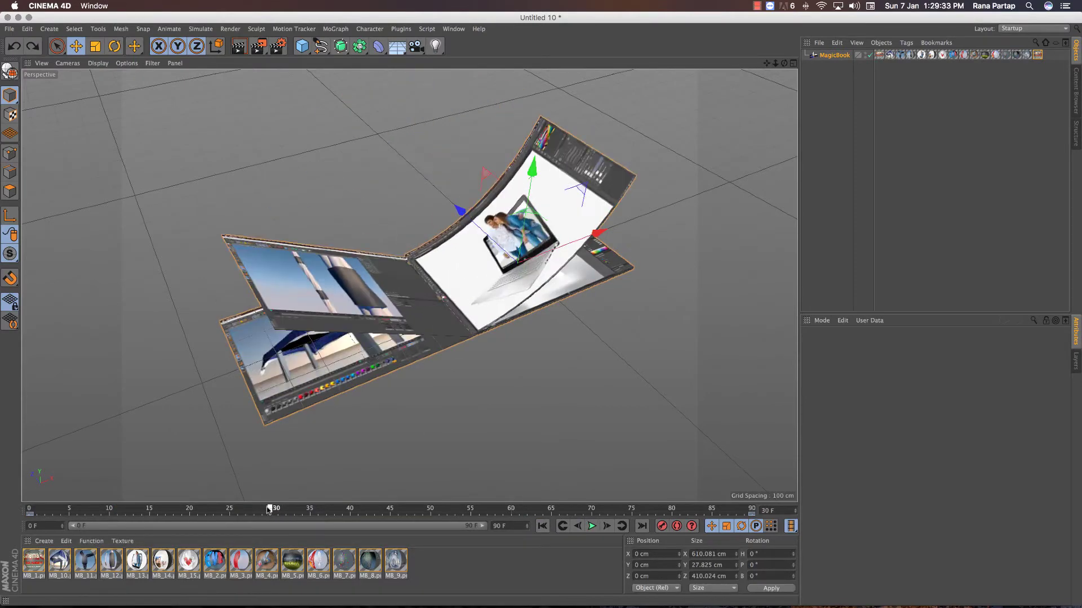
- Adjust the MagicBook's Flip and Twist amounts while scrubbing frames 24-49 to check the page turns
click(842, 58)
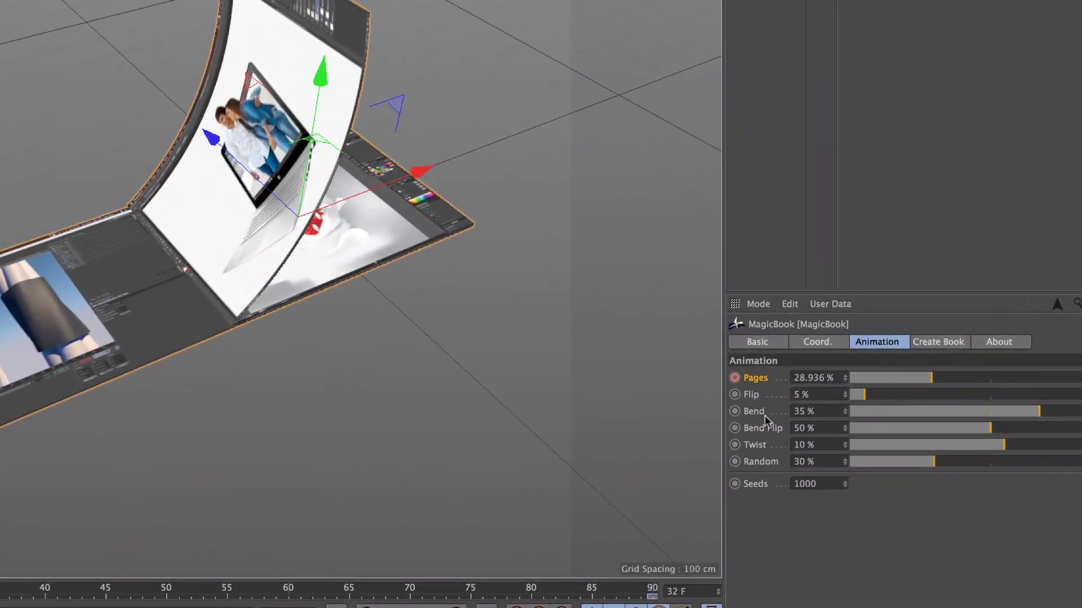
drag(872, 398, 885, 396)
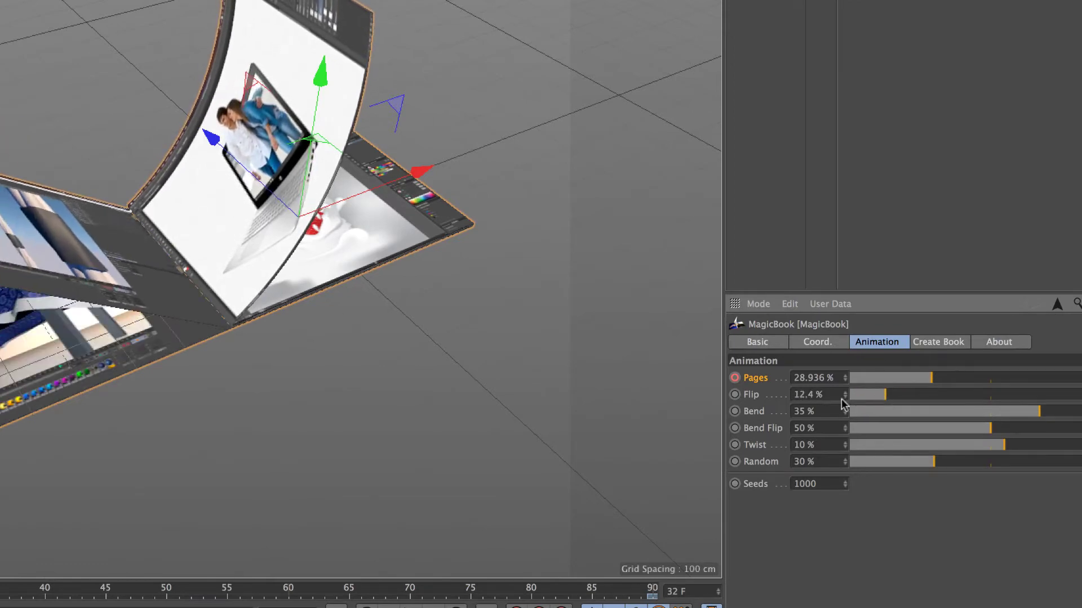
mouse_move(3, 588)
mouse_down()
mouse_move(39, 588)
mouse_move(1, 589)
mouse_up()
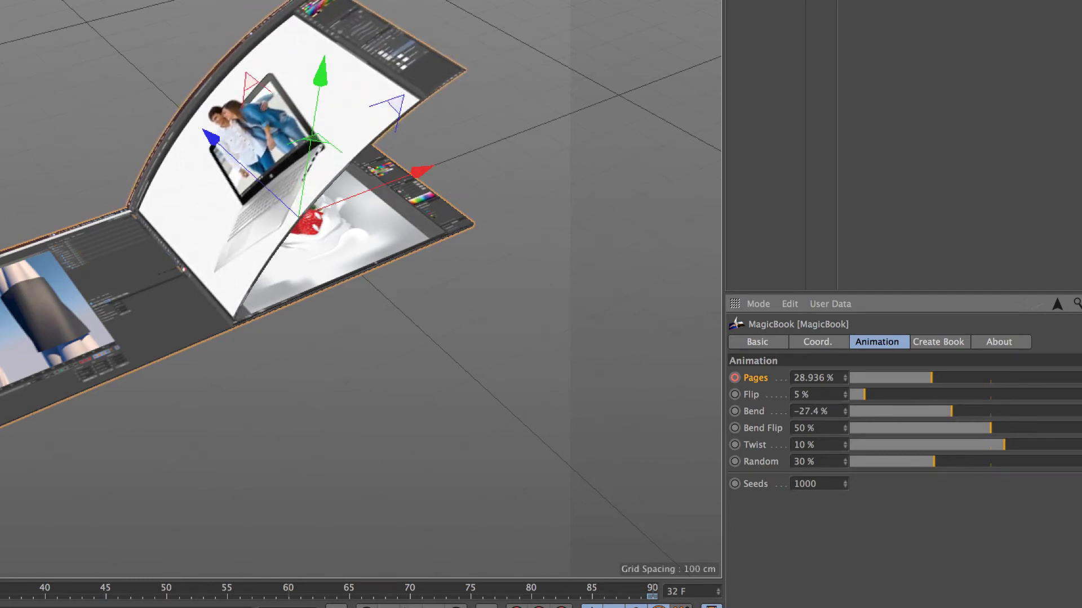
drag(2, 588, 1, 589)
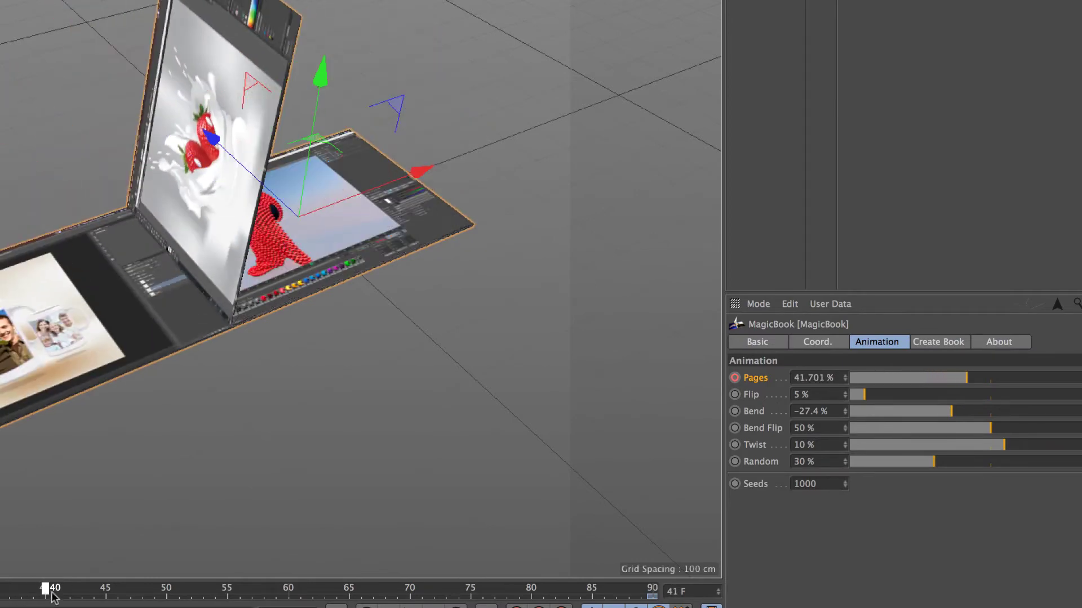
mouse_move(53, 597)
mouse_down()
mouse_move(193, 599)
mouse_move(1, 600)
mouse_up()
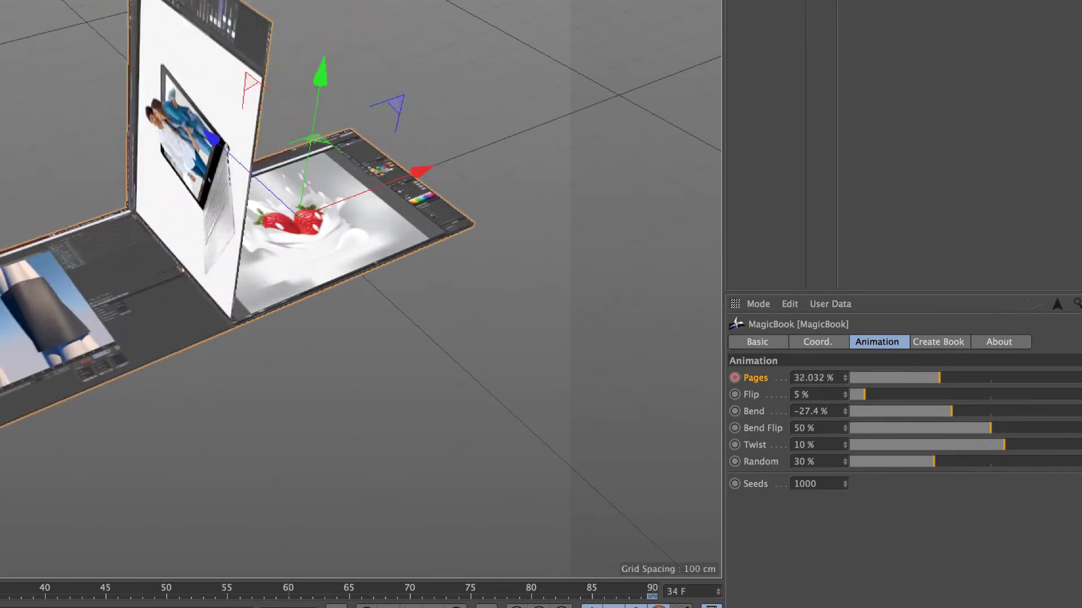
drag(1011, 448, 1002, 448)
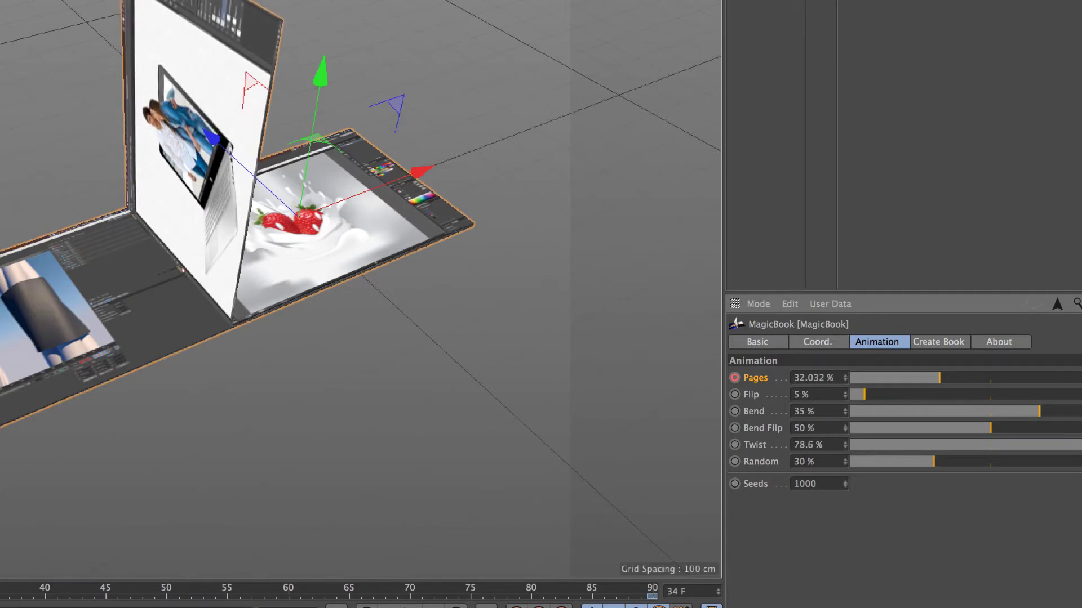
mouse_move(1, 600)
mouse_down()
mouse_move(93, 598)
mouse_move(1, 600)
mouse_up()
- Play to frame 26, then add a Floor and lower it to Y -10.104 cm
click(592, 526)
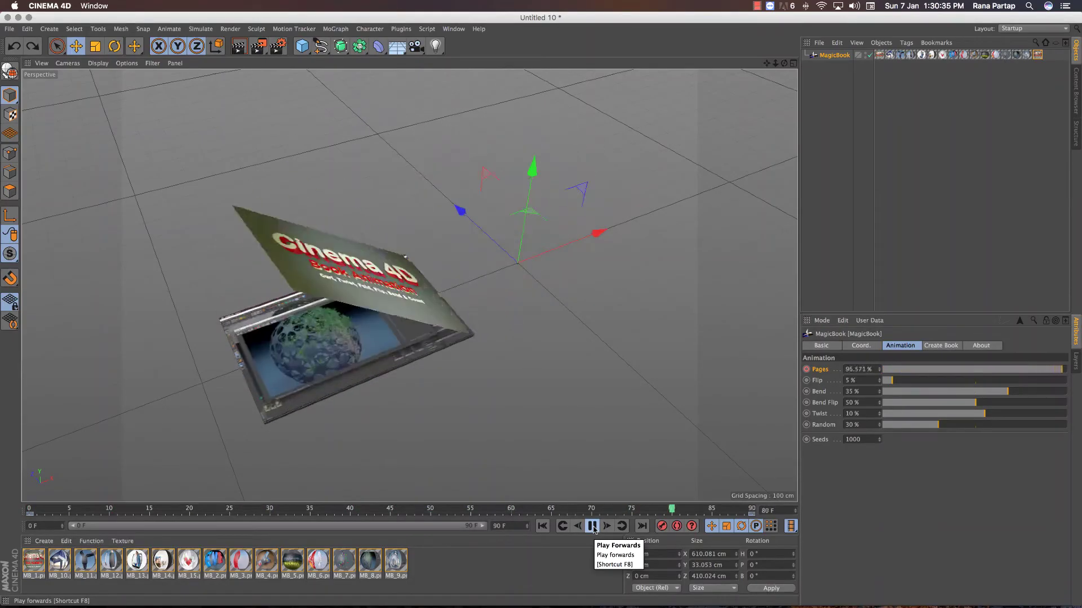
click(592, 527)
click(592, 526)
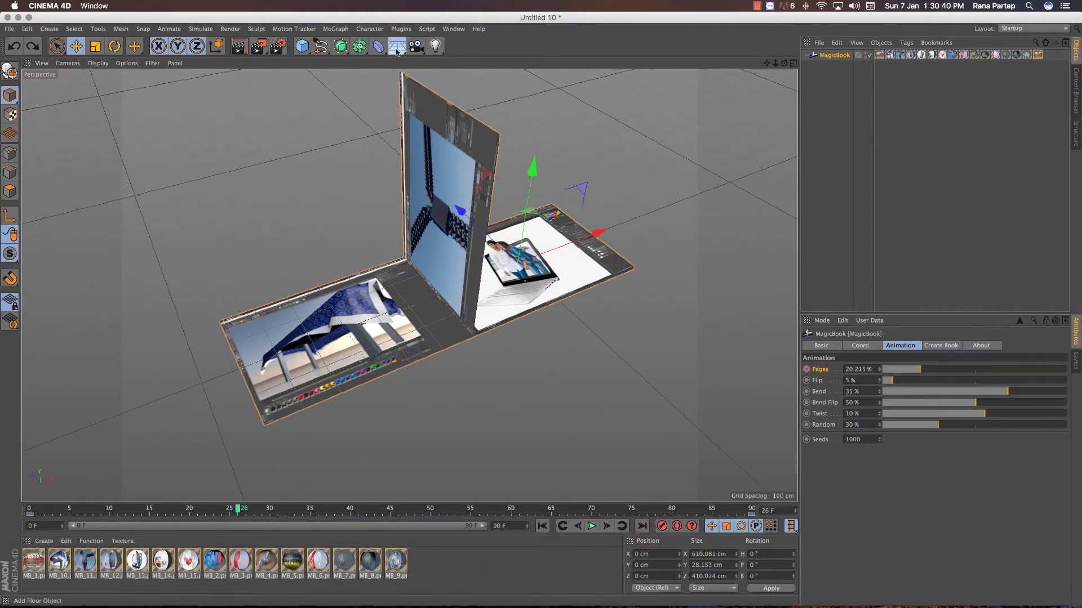
click(397, 51)
drag(535, 172, 537, 174)
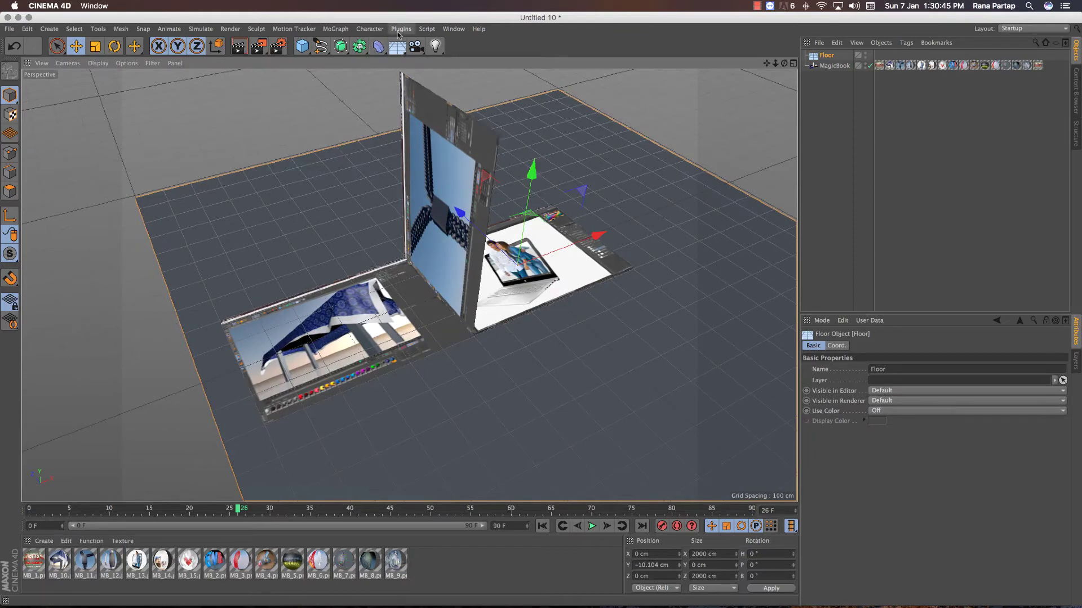
click(452, 30)
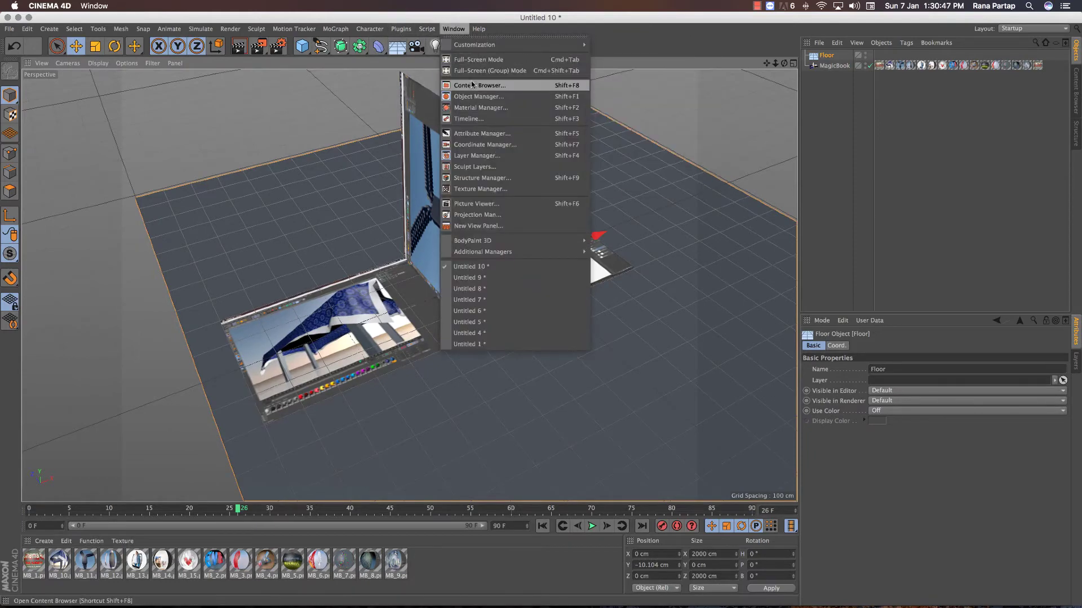
- Load The Illuminati lighting preset from the Content Browser into the scene
click(472, 85)
double_click(552, 109)
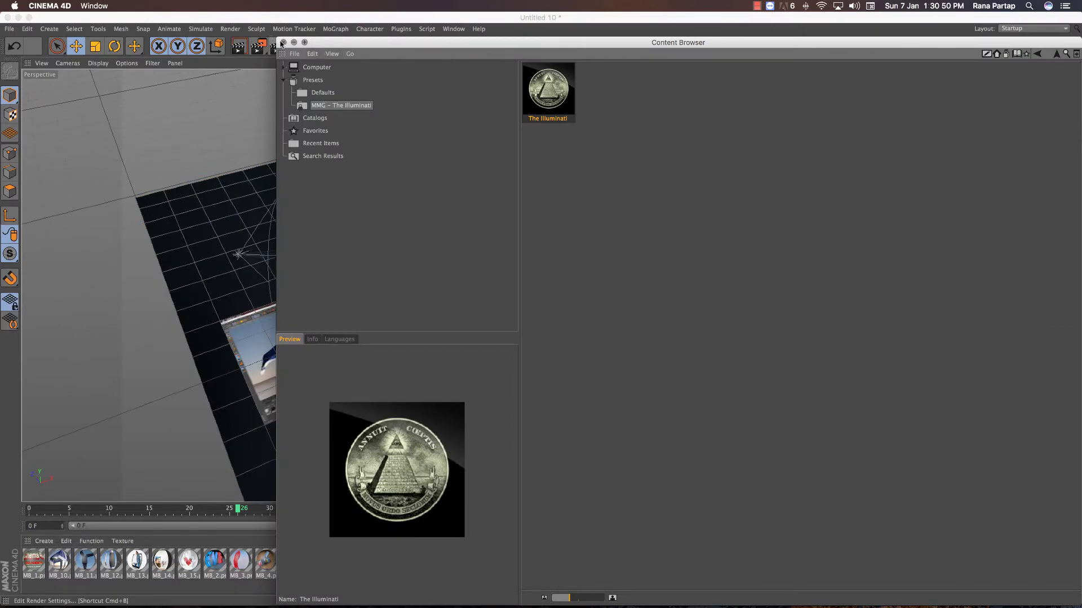
click(283, 42)
scroll(551, 285, up, 3)
scroll(490, 298, up, 2)
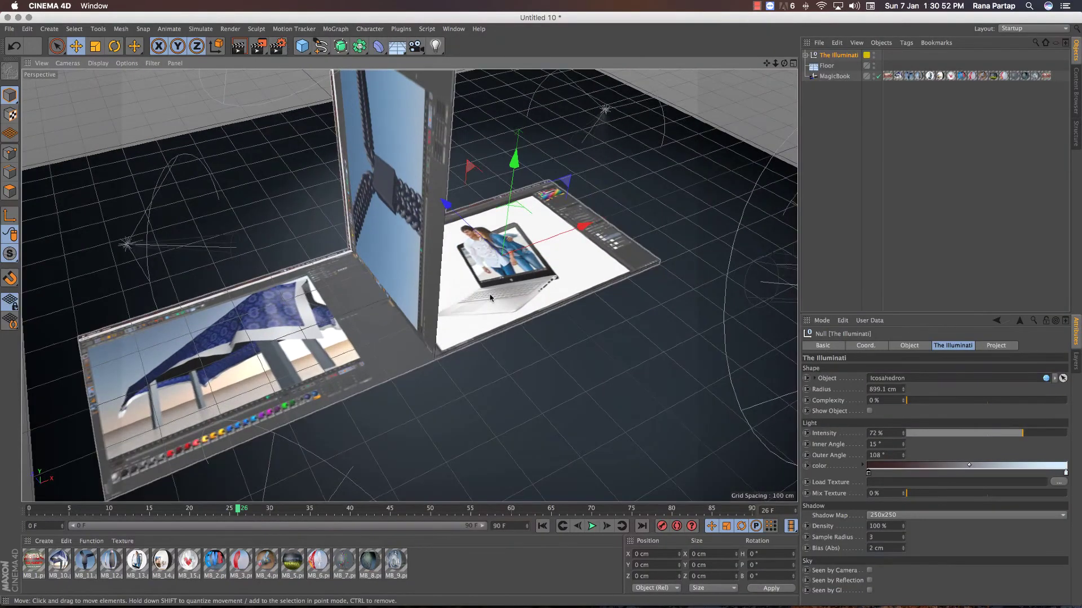
scroll(399, 254, down, 3)
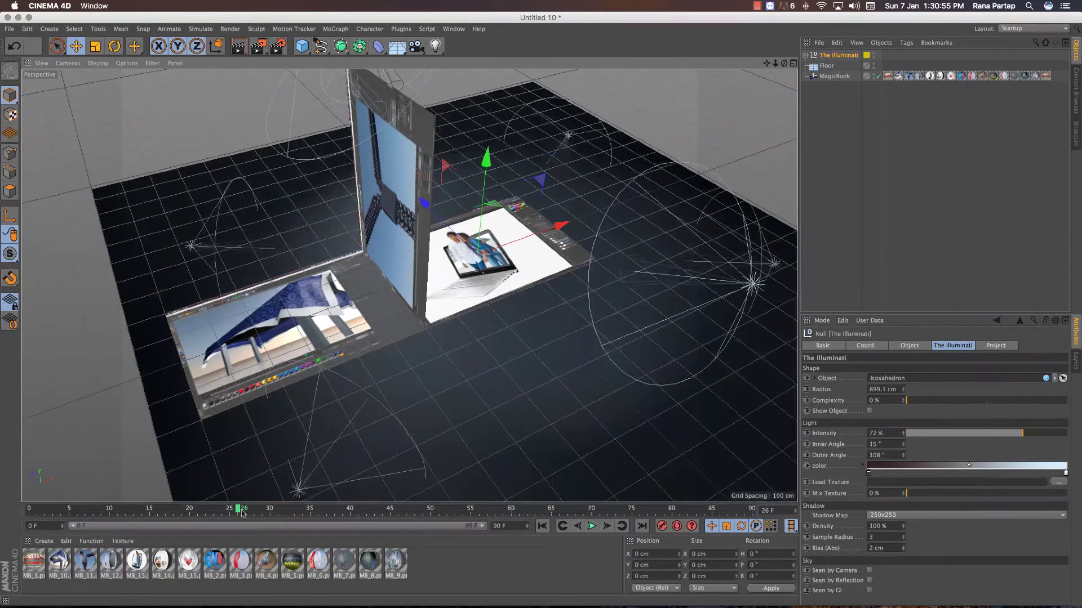
- Step back a few frames and zoom in on the book over the dark floor
mouse_move(238, 510)
mouse_down()
mouse_move(159, 514)
mouse_move(223, 515)
mouse_up()
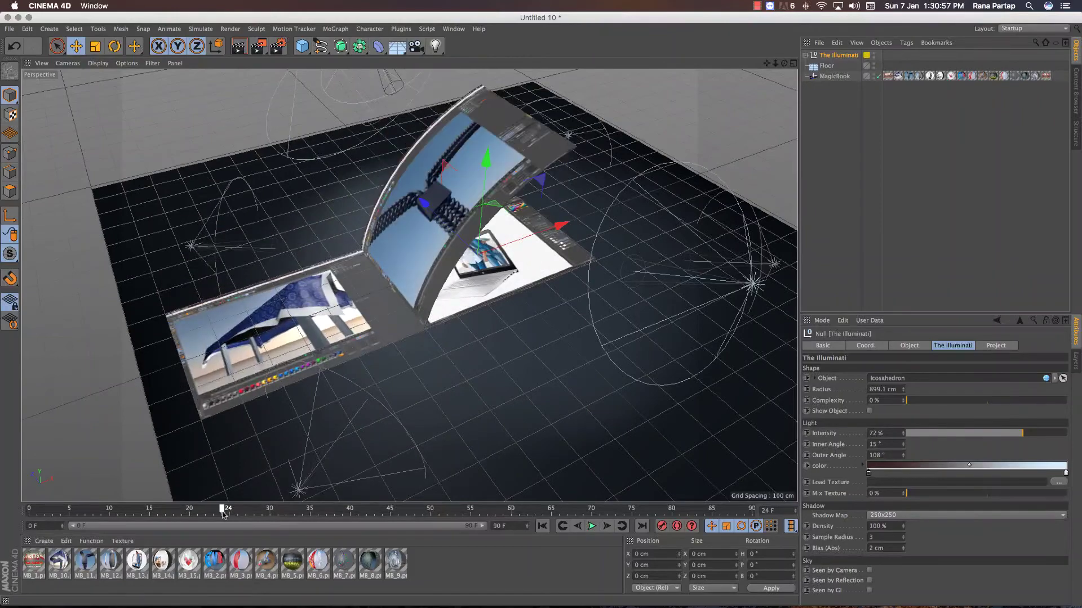
scroll(316, 329, up, 2)
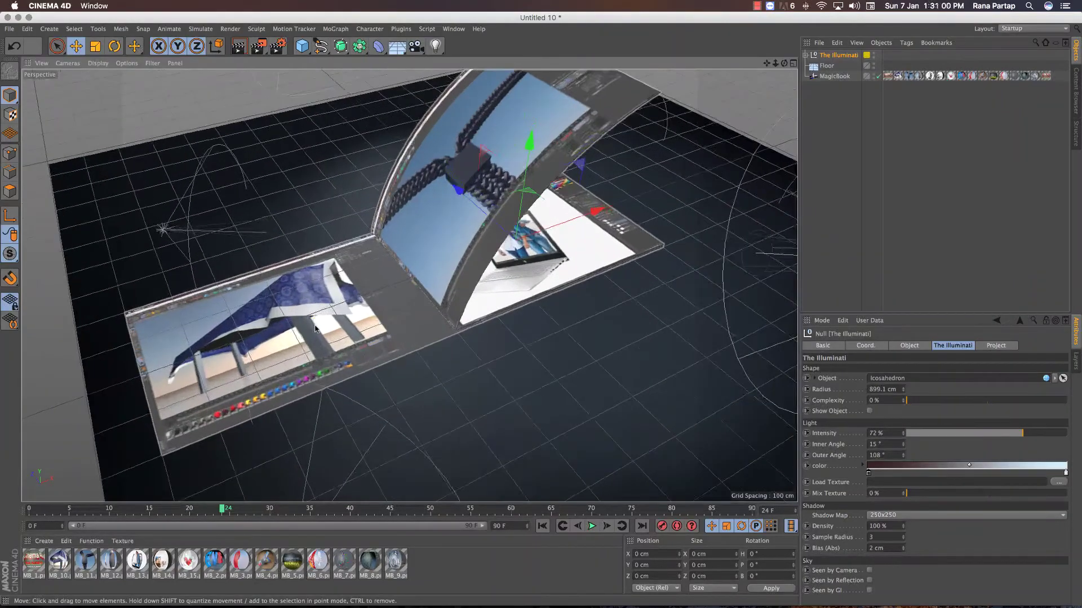
scroll(319, 268, up, 1)
scroll(329, 277, up, 1)
scroll(343, 288, up, 1)
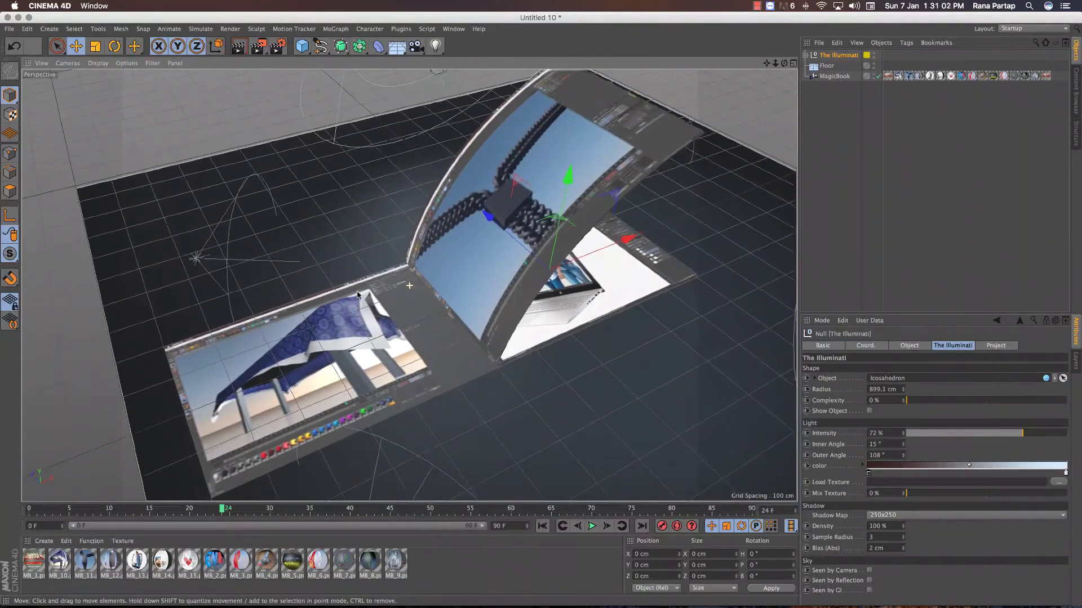
scroll(356, 298, up, 1)
scroll(316, 214, down, 1)
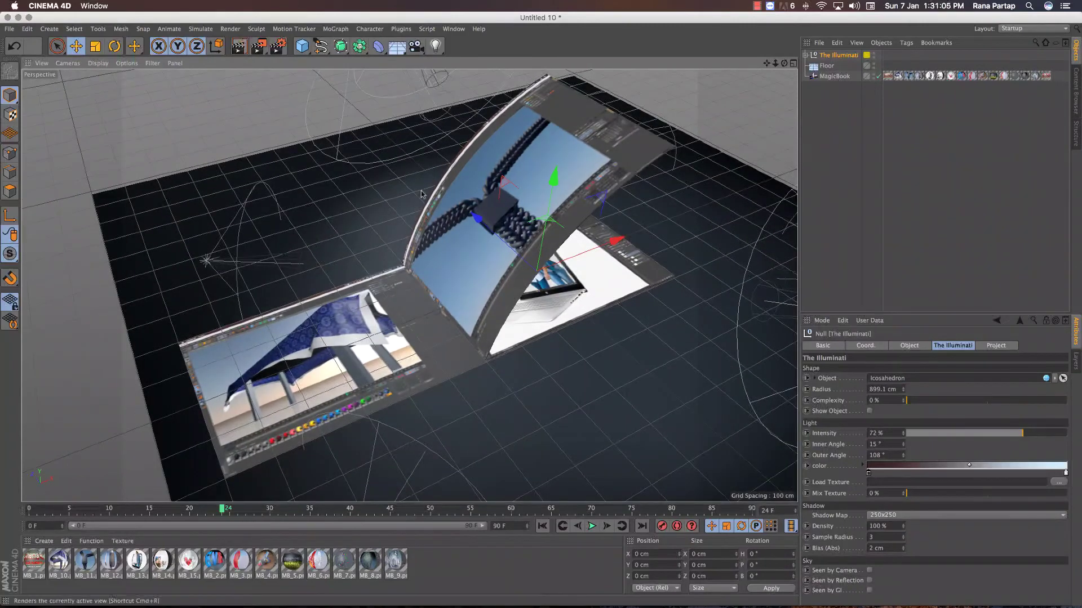
- Render the lit book scene in the active viewport with Cmd+R
key(super+r)
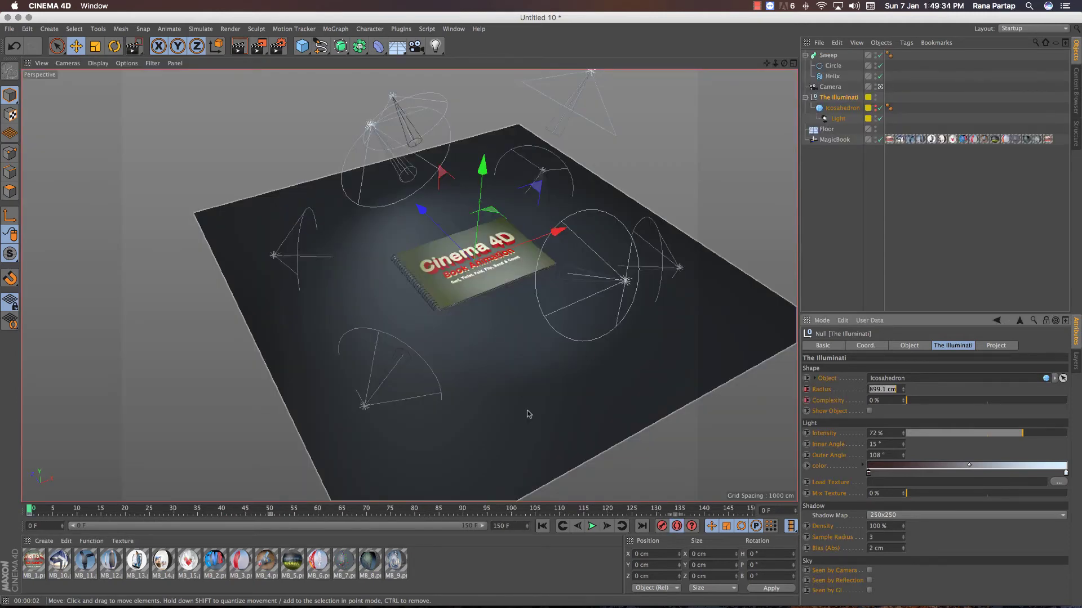
- Play the animation, move to frame 70 mid-flip, and render the viewport there
click(591, 526)
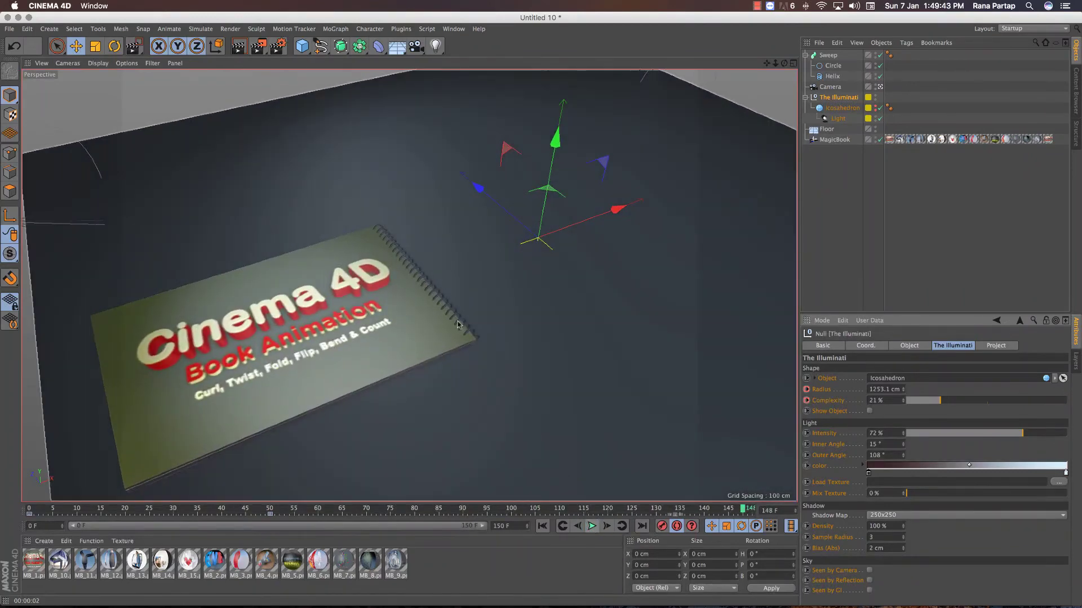
click(240, 49)
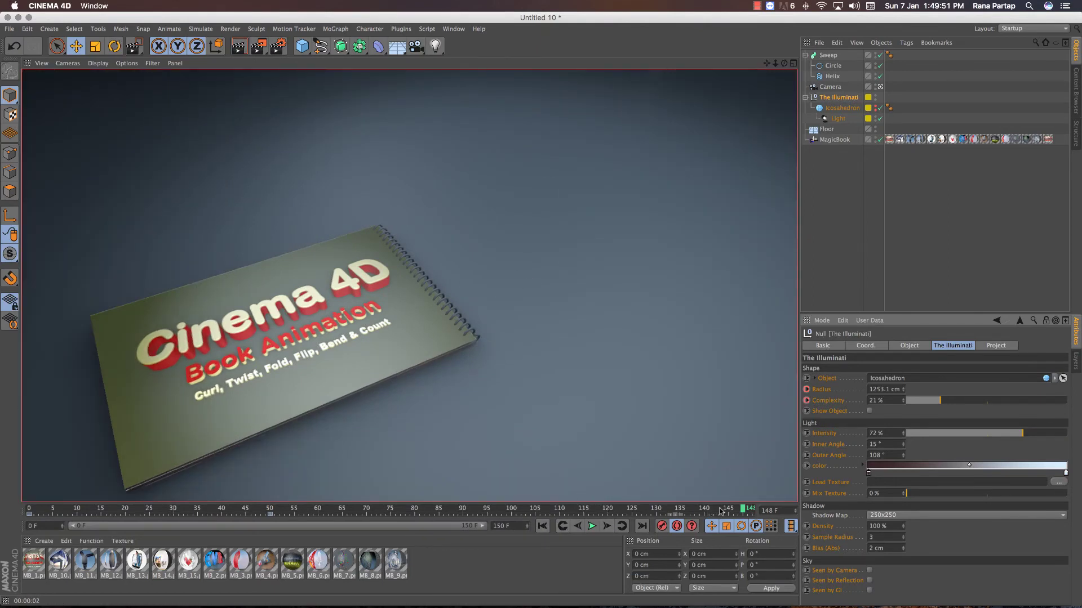
drag(722, 512, 367, 510)
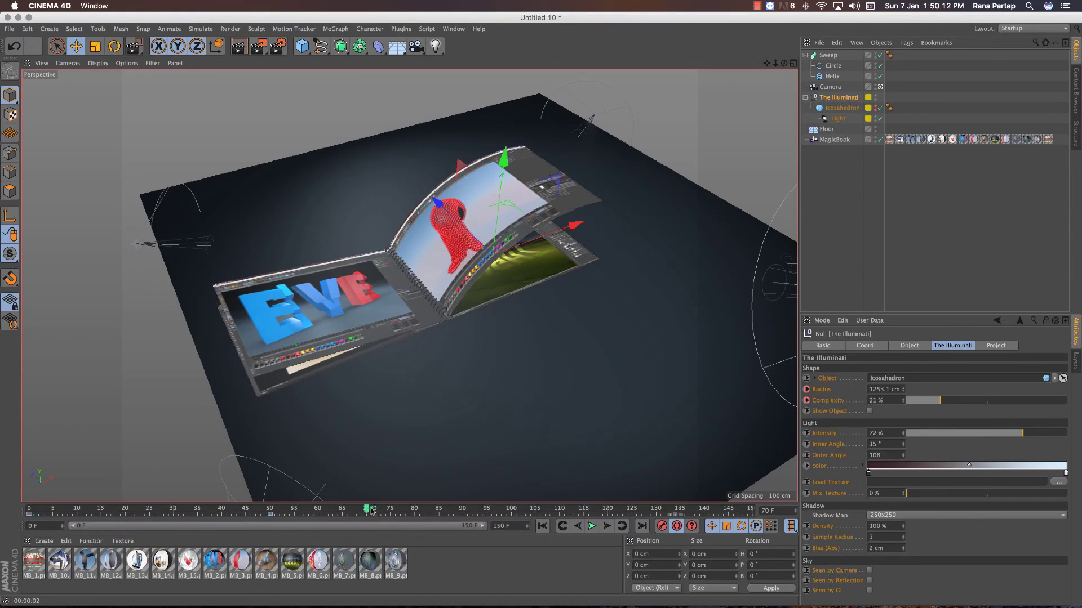
key(super+r)
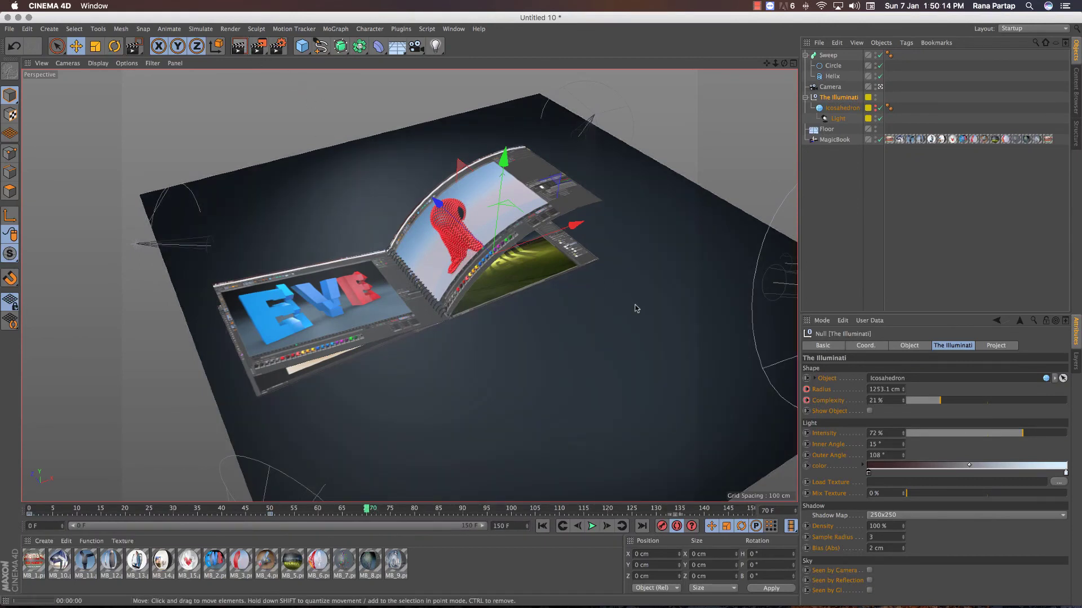